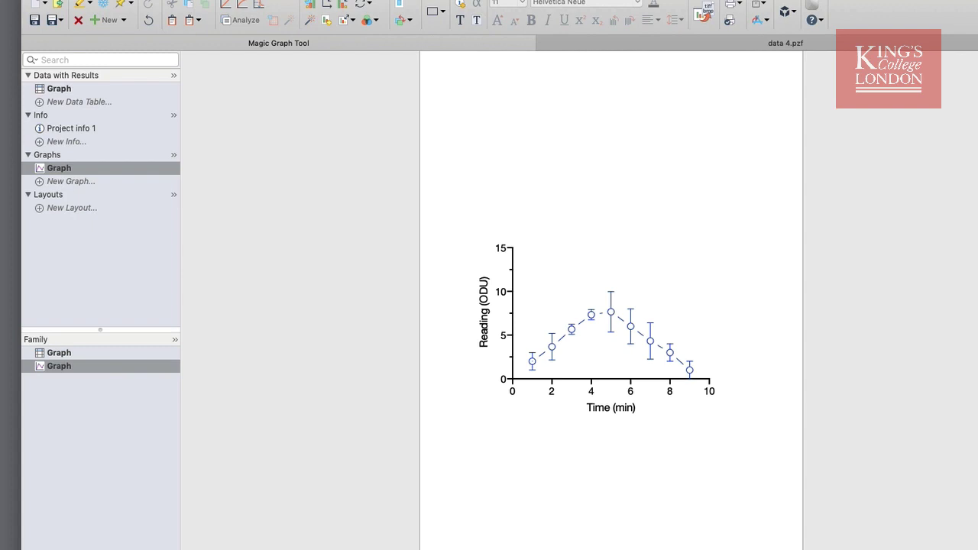
Step: Bring up the New menu for creating a project or a data table and graph
left_click(38, 4)
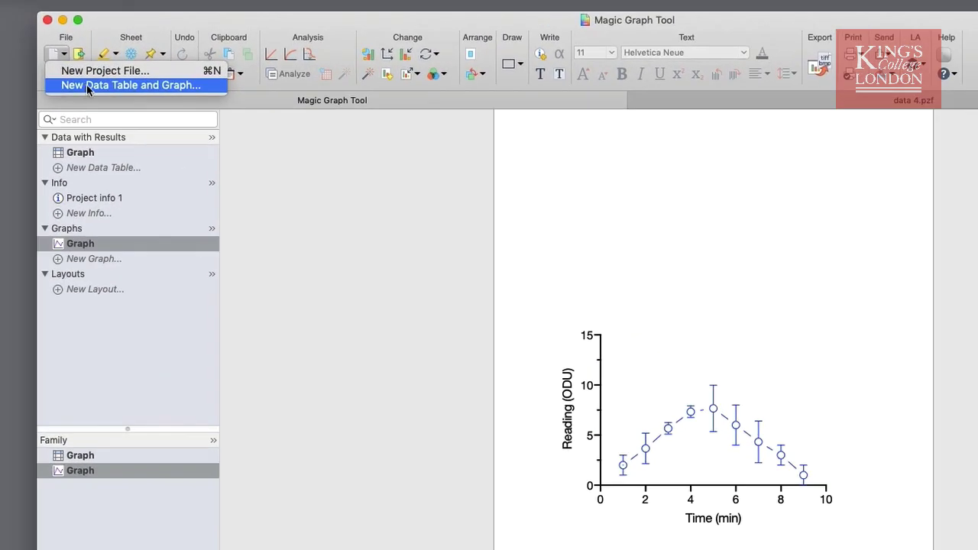
Step: Create a new XY data table with 3 replicate Y values and paste in nine rows of data
left_click(87, 88)
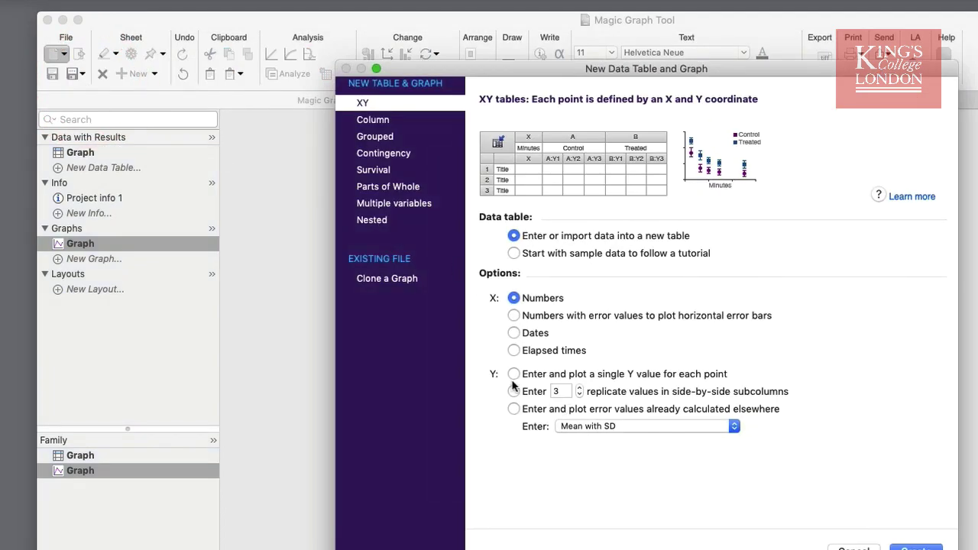
left_click(514, 391)
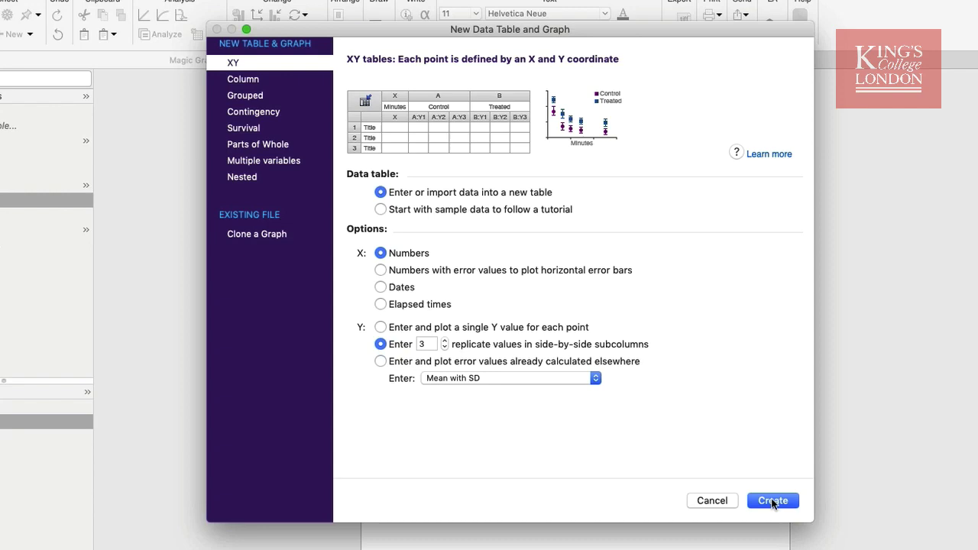
left_click(772, 501)
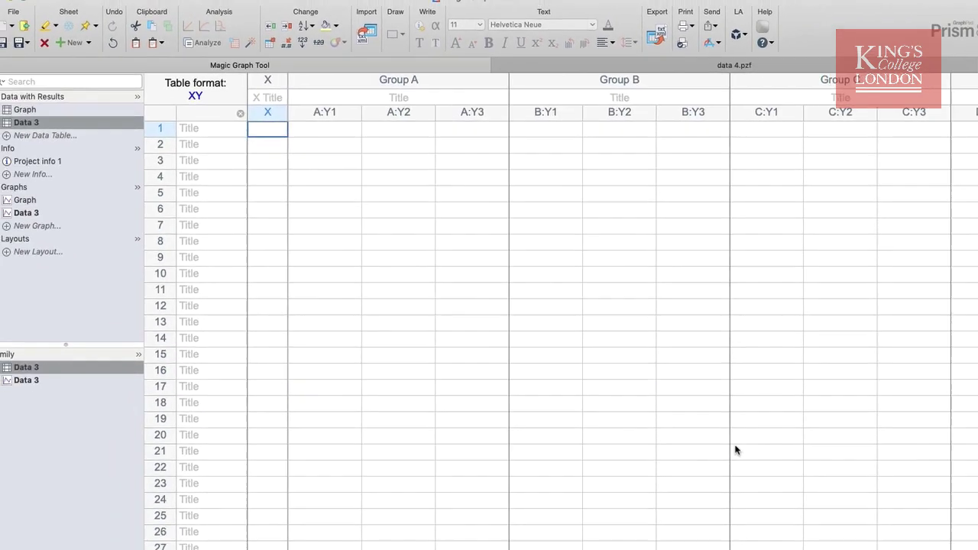
key("super+v")
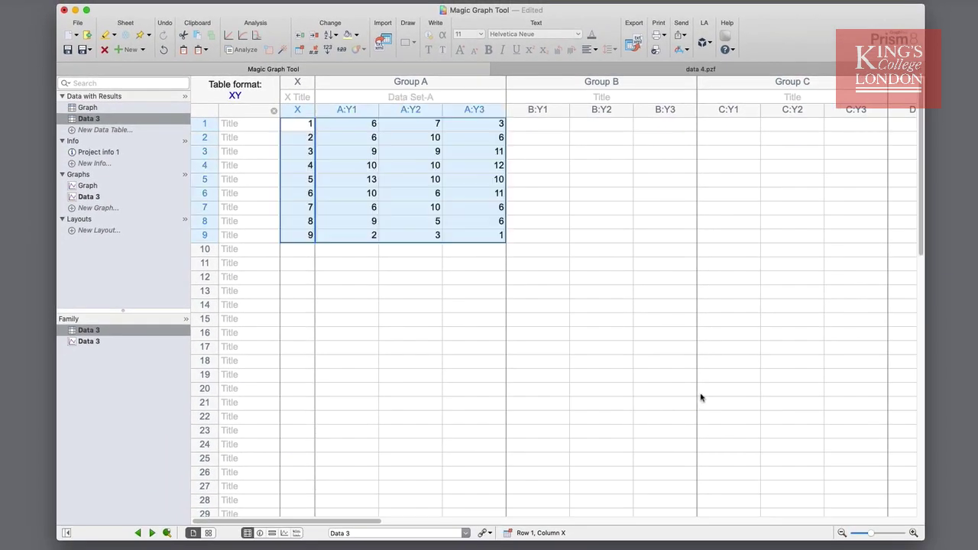
left_click(415, 251)
Step: Graph Data 3 as mean points with SD error bars after previewing other graph types
left_click(96, 197)
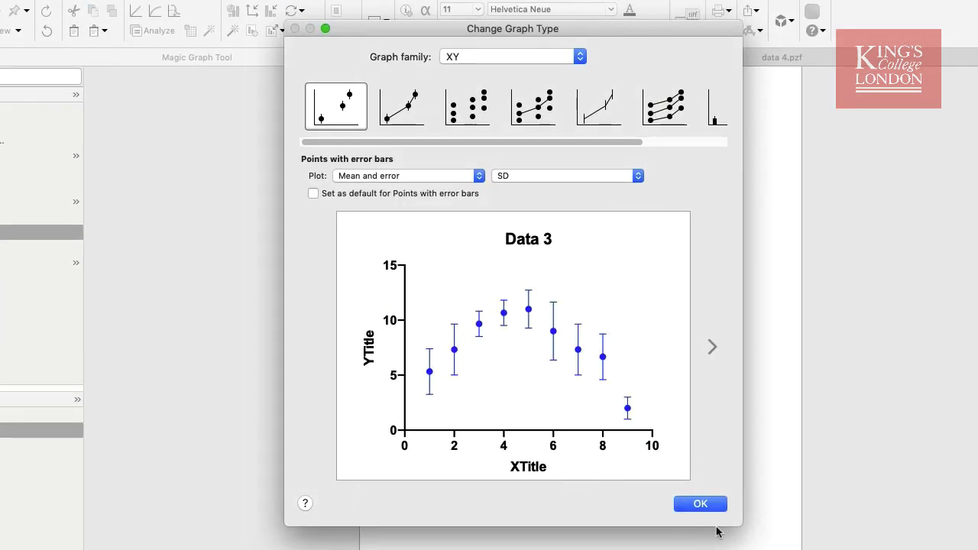
left_click(473, 114)
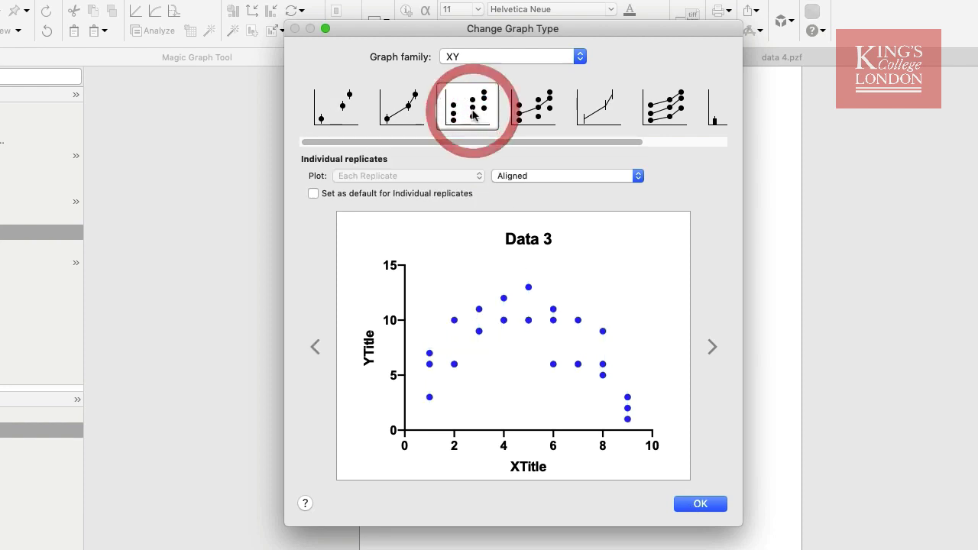
left_click(533, 104)
left_click(614, 112)
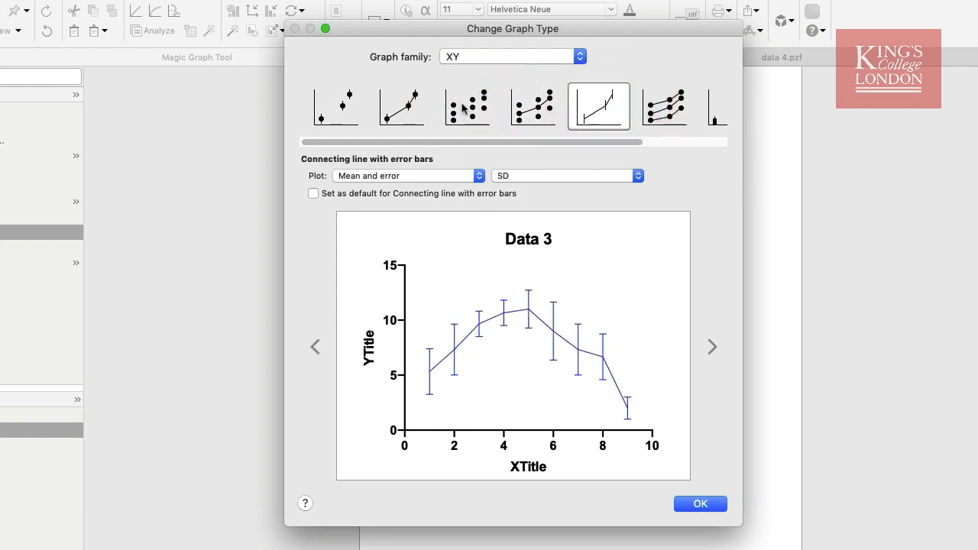
left_click(344, 111)
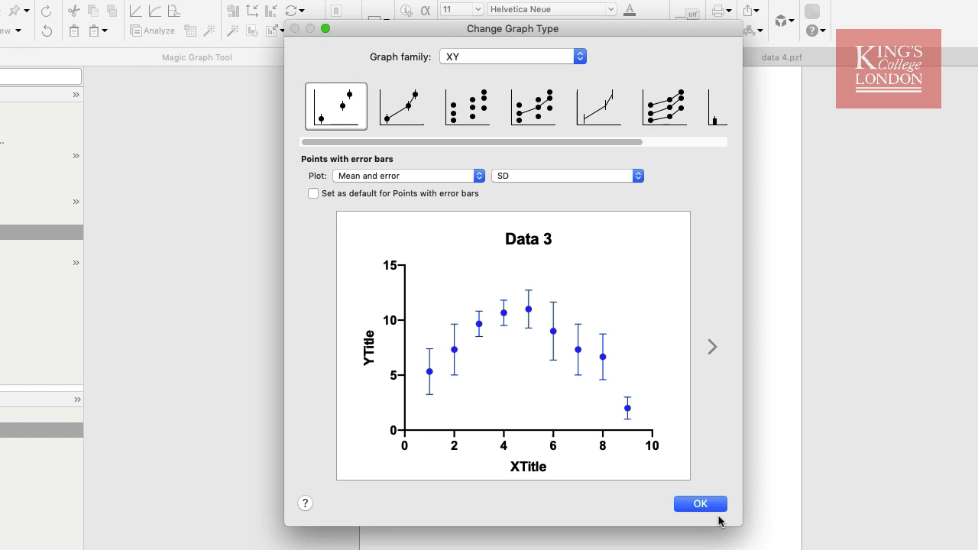
left_click(713, 507)
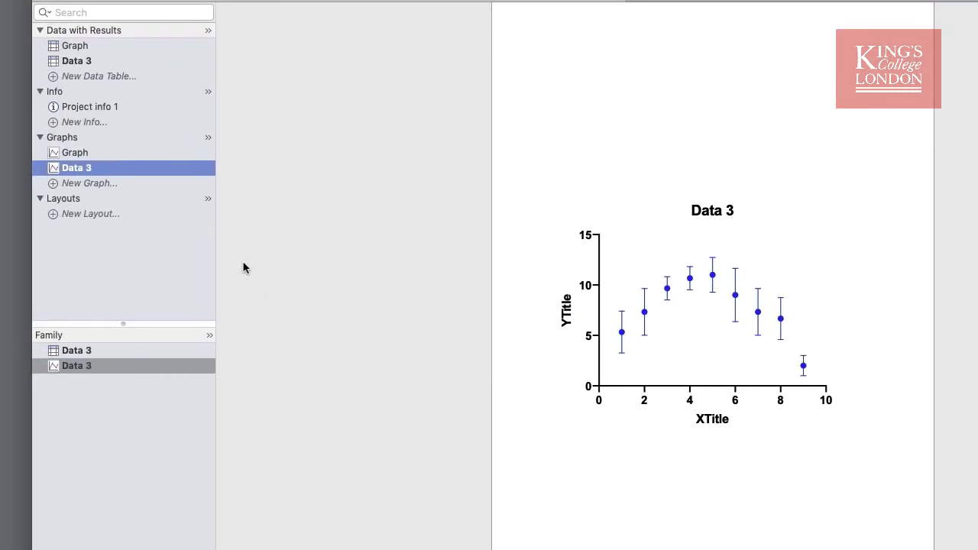
left_click(84, 156)
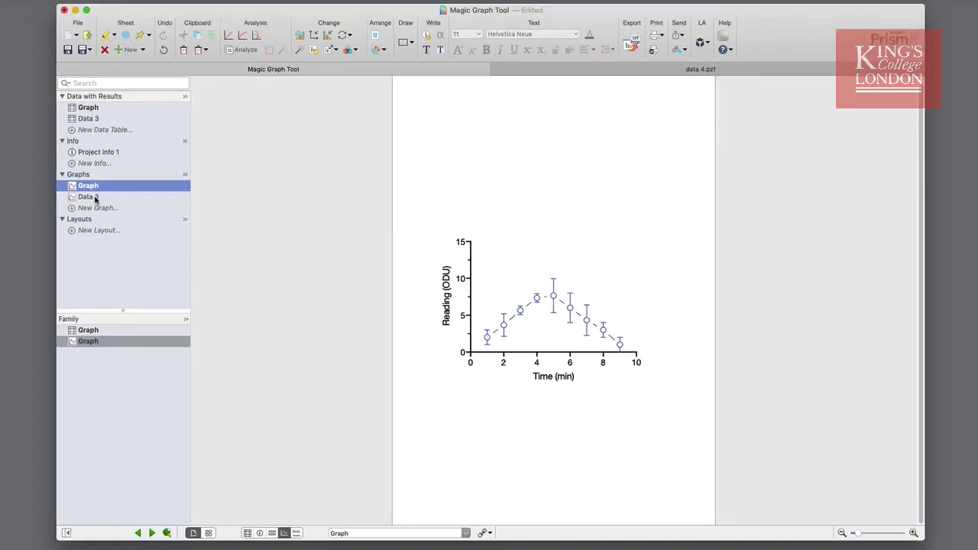
left_click(95, 197)
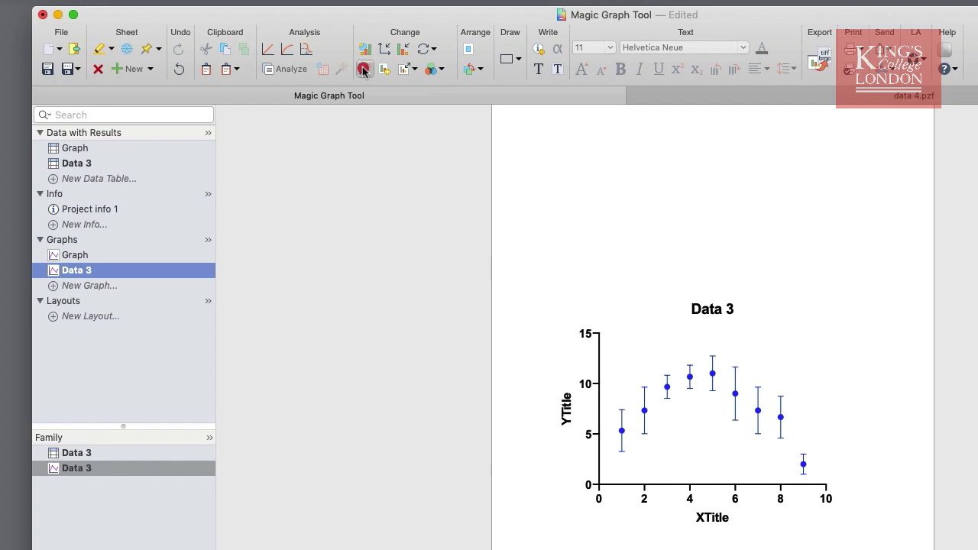
Step: Start Magic restyling of Data 3, picking the project's Graph as the example and continuing to Step 2
left_click(363, 70)
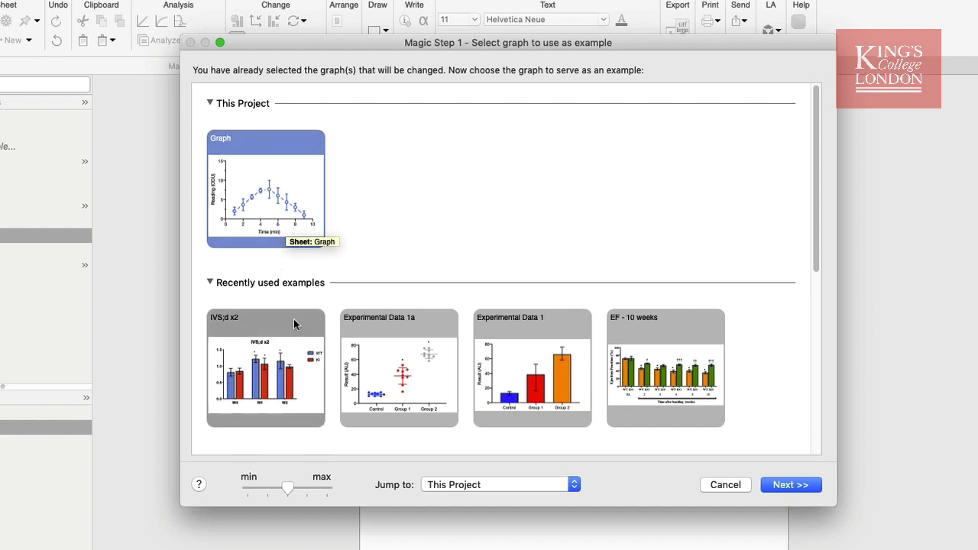
scroll(294, 320, "down", 1)
scroll(293, 324, "down", 5)
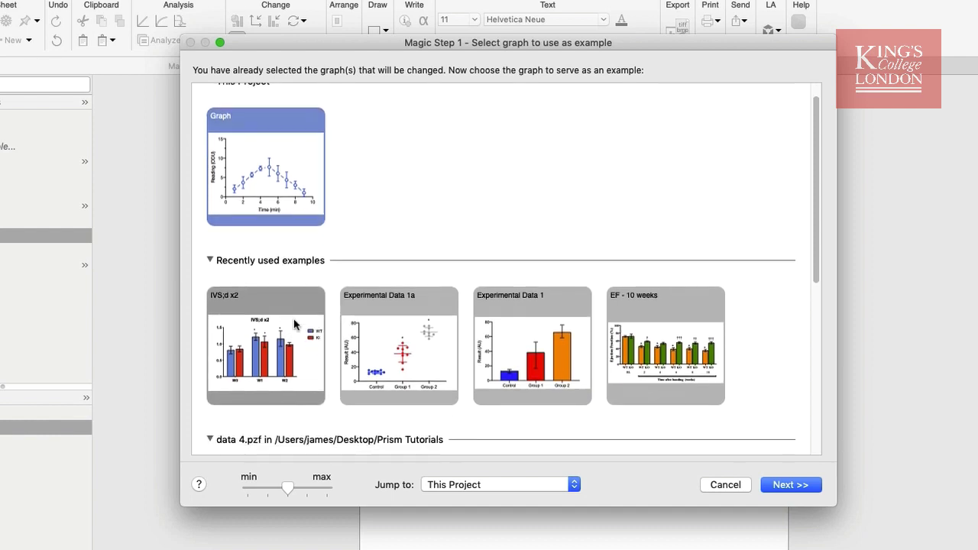
scroll(295, 325, "down", 7)
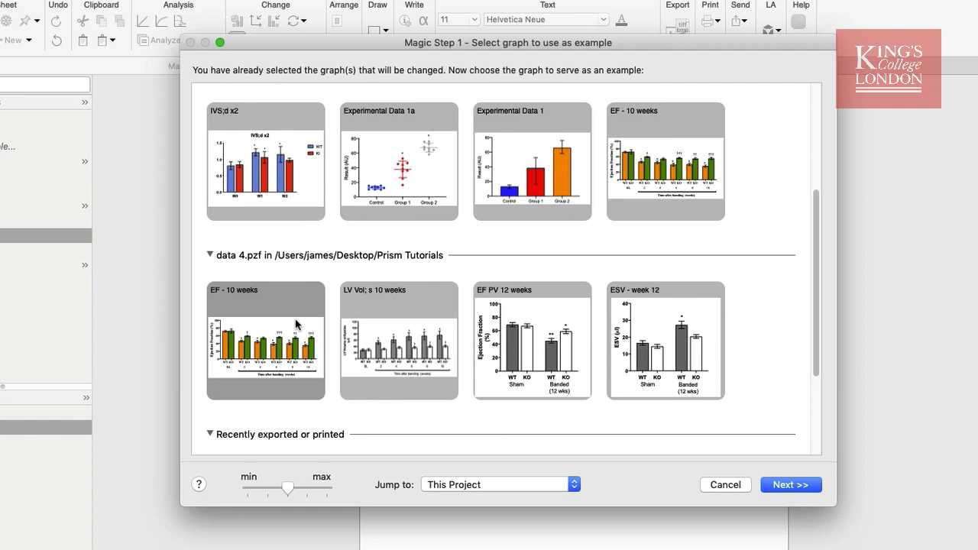
scroll(296, 324, "down", 2)
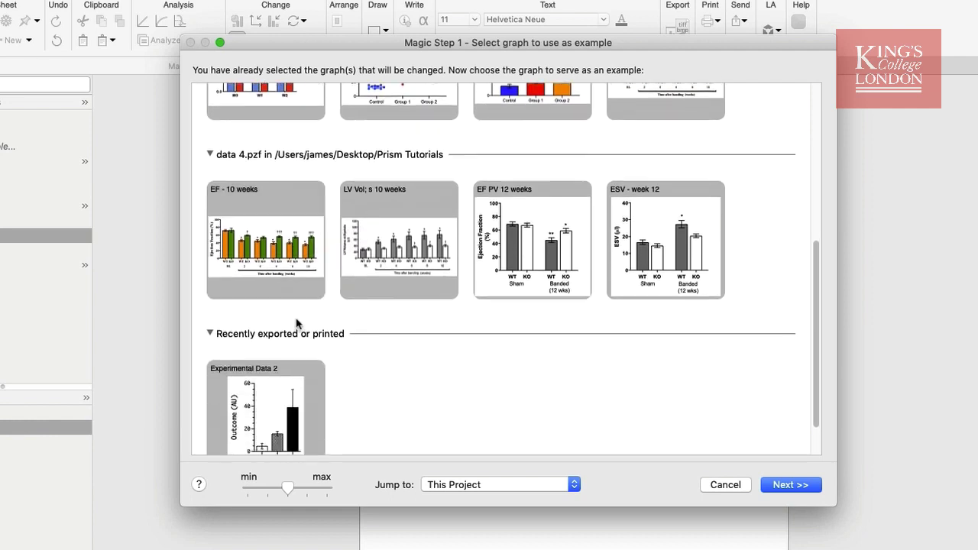
scroll(295, 316, "up", 14)
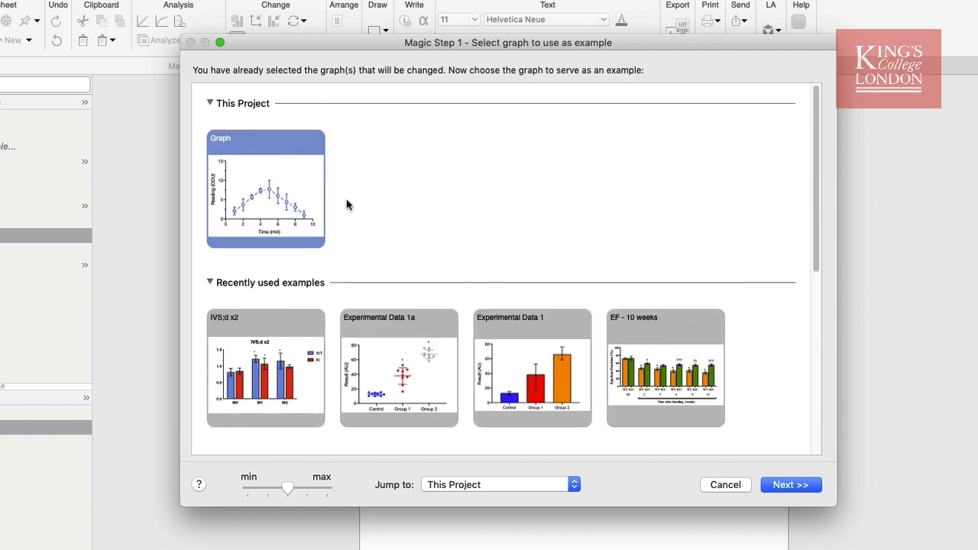
left_click(267, 190)
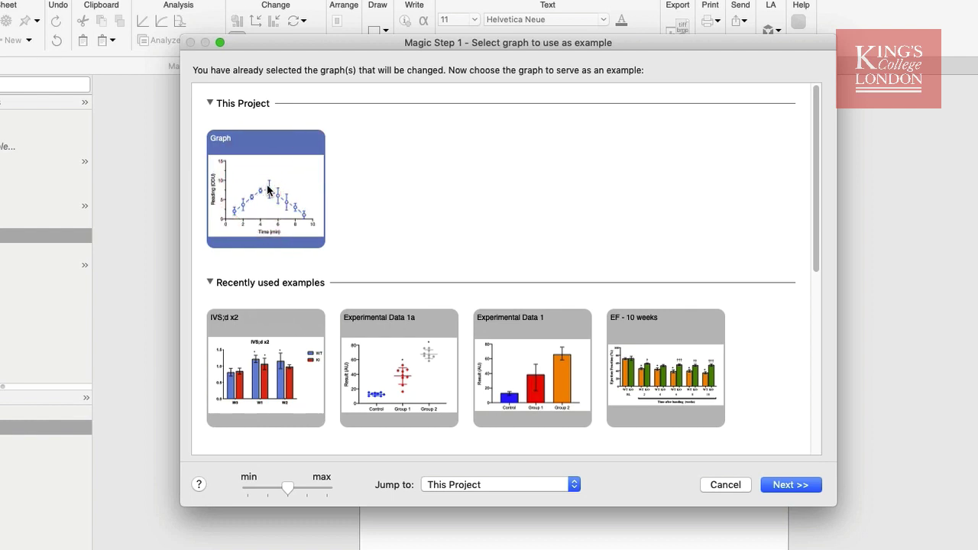
left_click(787, 488)
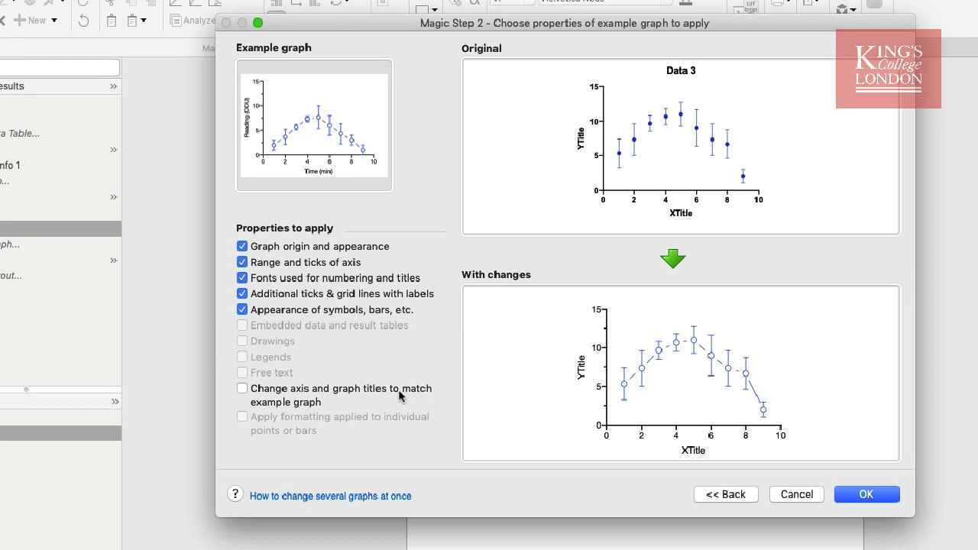
Step: Also copy the example's axis titles, then apply the formatting to Data 3
left_click(321, 390)
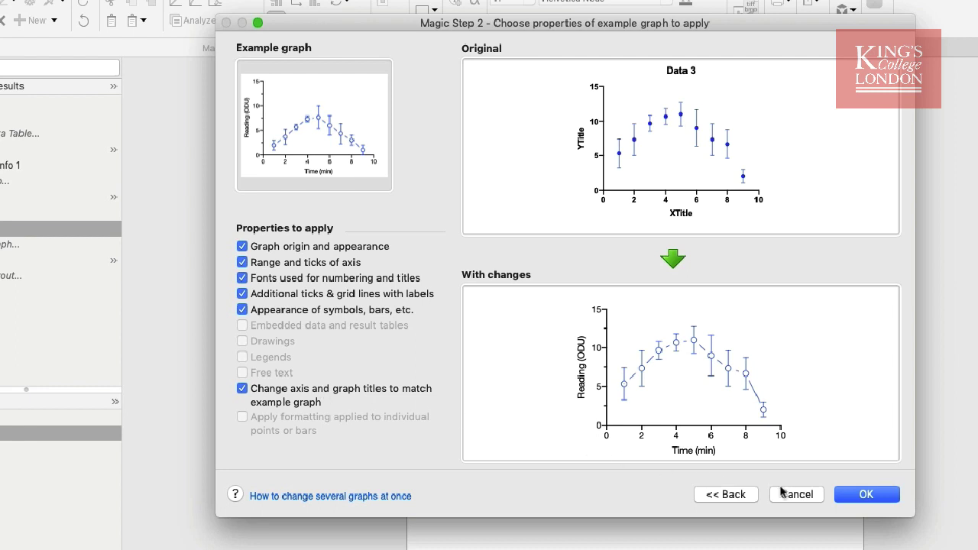
left_click(864, 495)
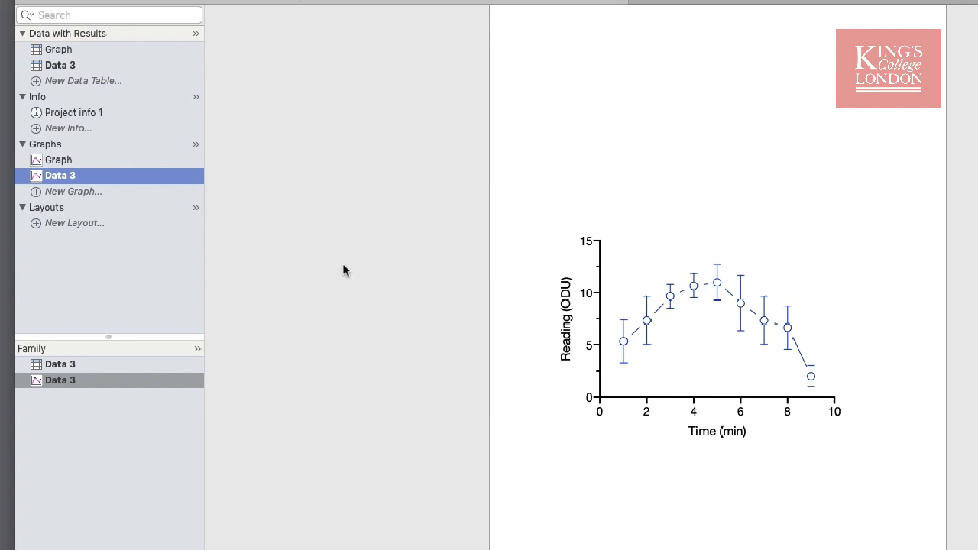
Step: Compare the original Graph with restyled Data 3, then switch to the data 4.pzf project
left_click(69, 161)
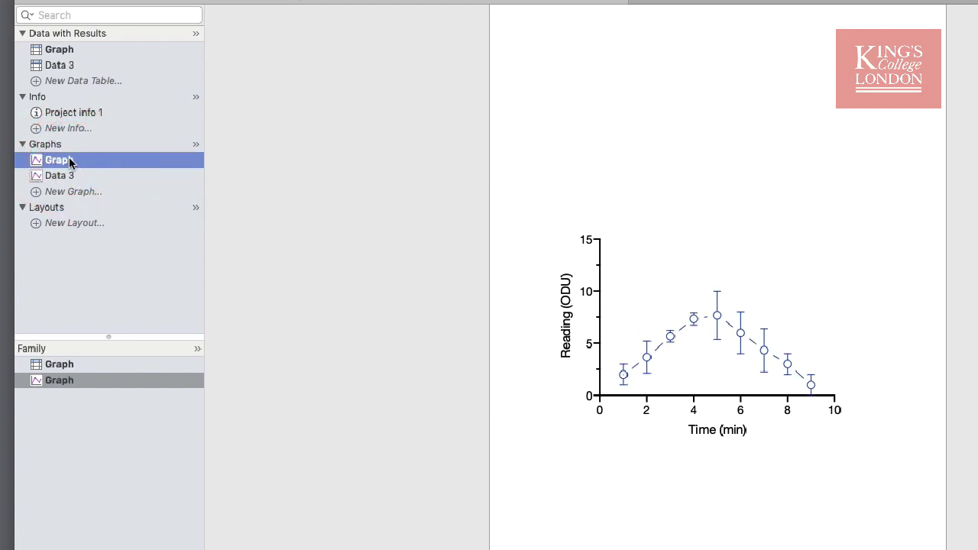
left_click(70, 177)
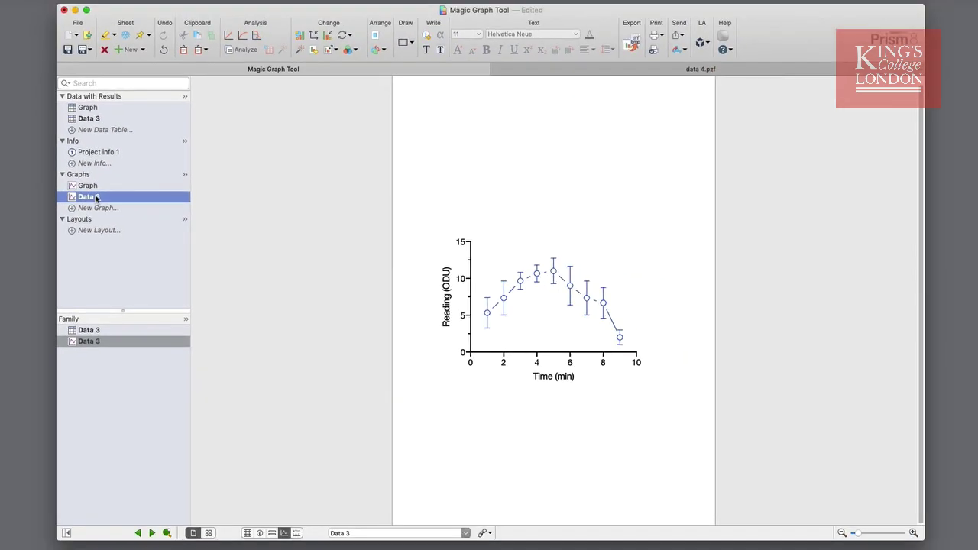
left_click(534, 72)
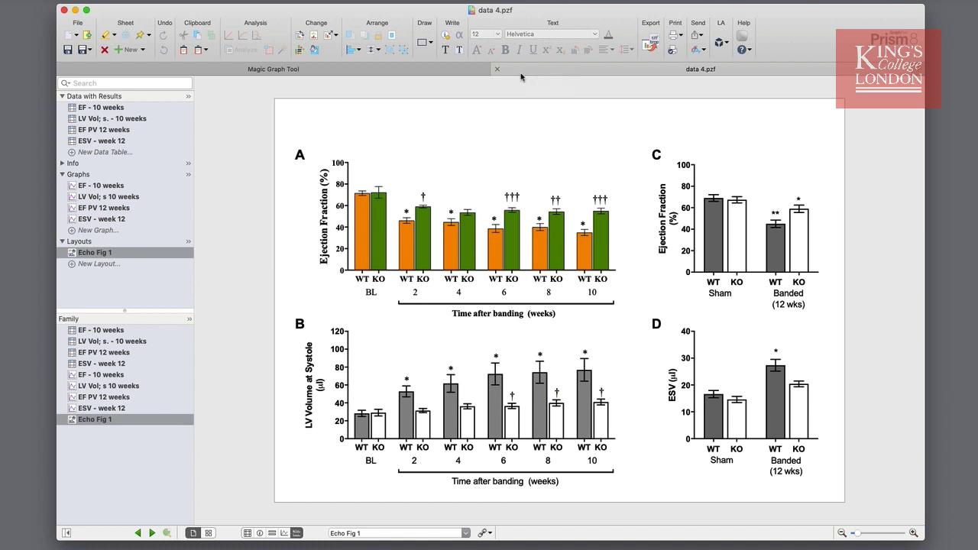
Step: View EF - 10 weeks enlarged, then EF PV 12 weeks and ESV - week 12
left_click(88, 186)
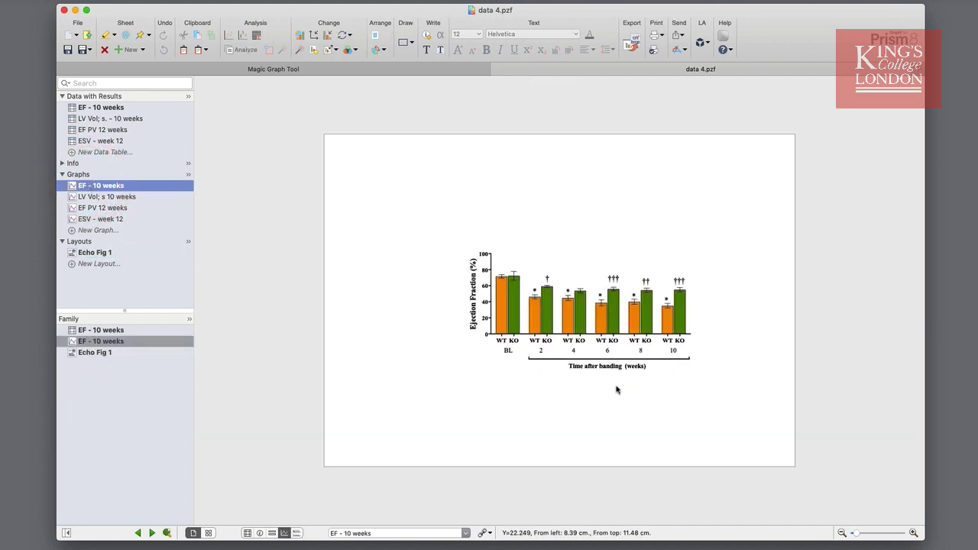
left_click_drag(855, 533, 860, 534)
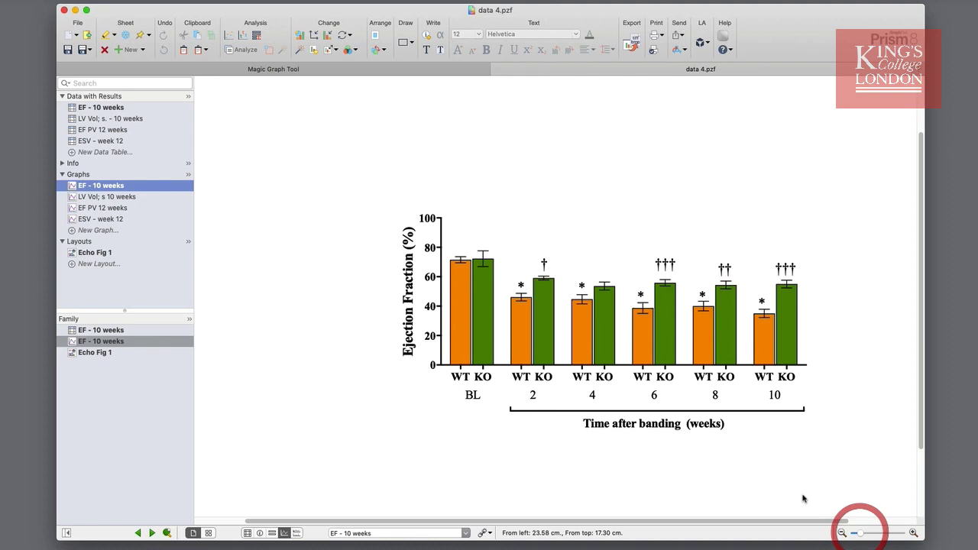
left_click_drag(535, 521, 581, 522)
mouse_move(451, 341)
mouse_move(447, 306)
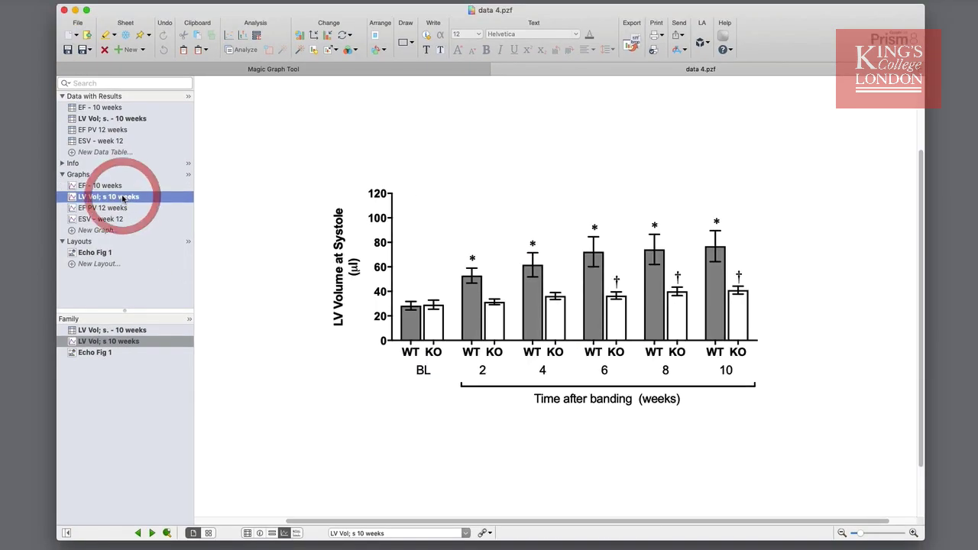
left_click(122, 207)
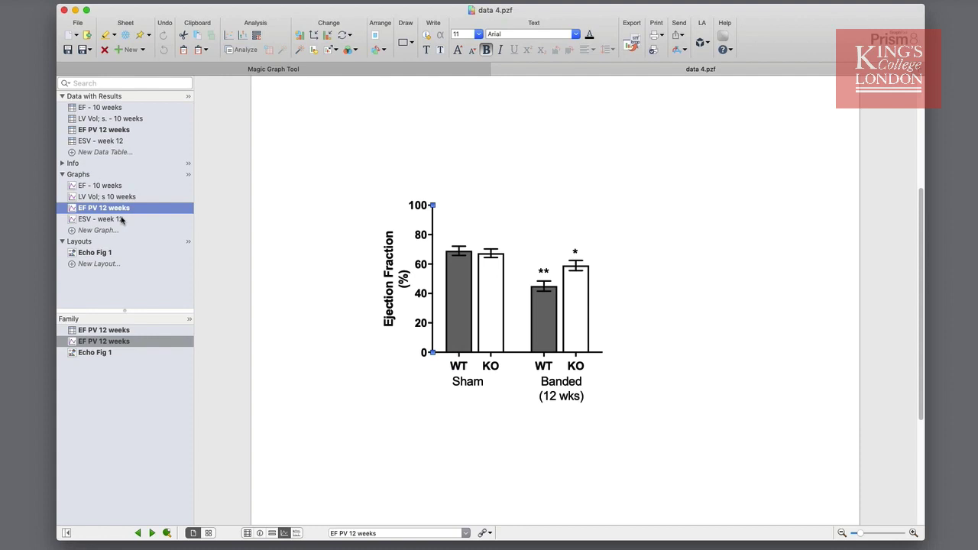
left_click(121, 219)
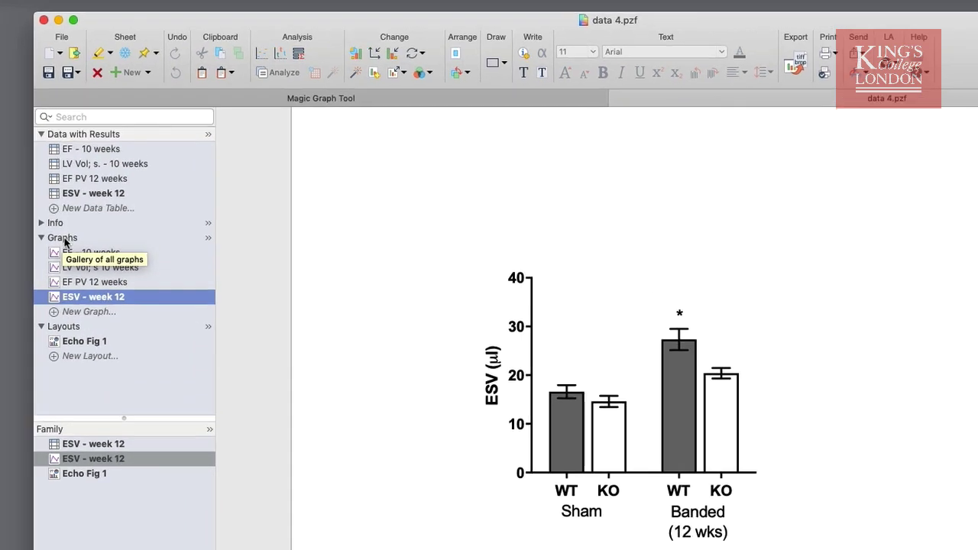
Step: Select the three grey poster graphs for Magic restyling with EF - 10 weeks as the example
left_click(64, 240)
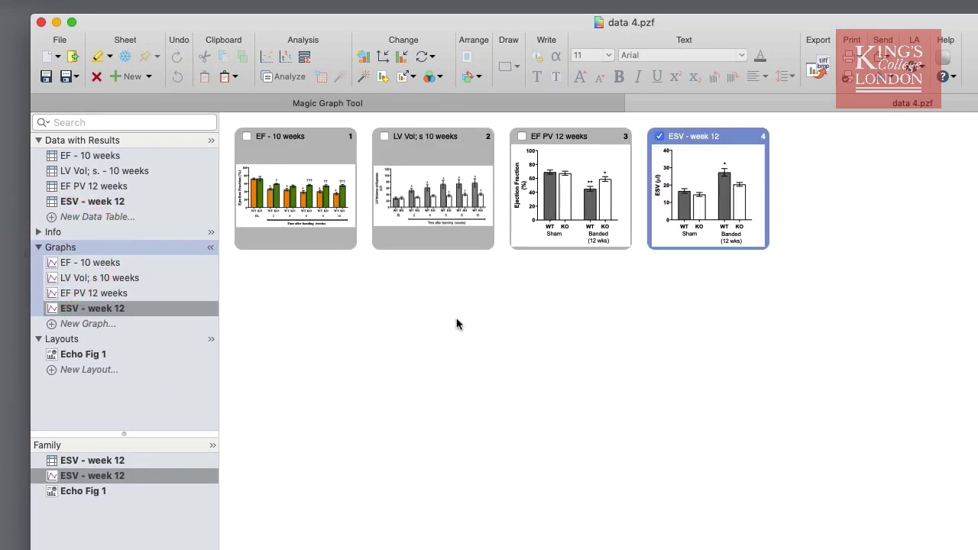
left_click_drag(451, 323, 698, 208)
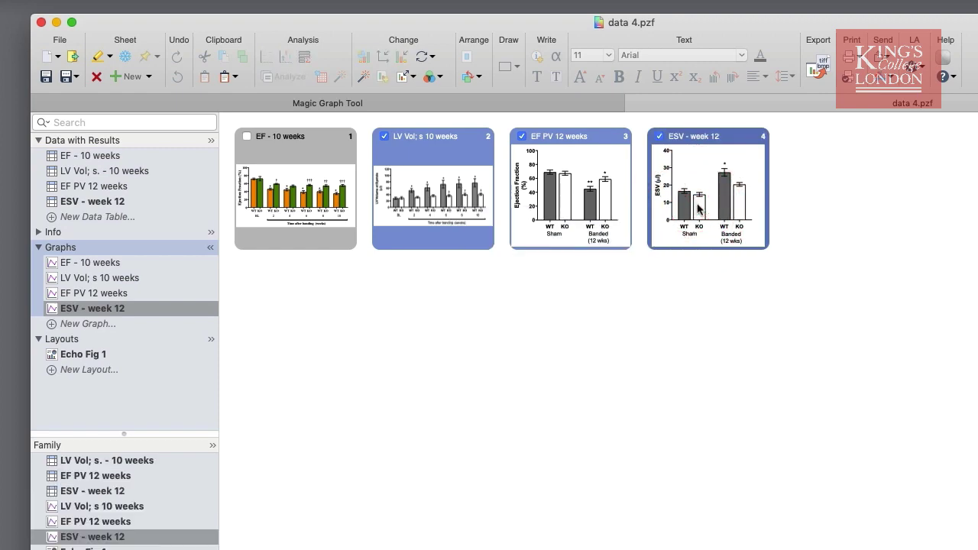
left_click(363, 78)
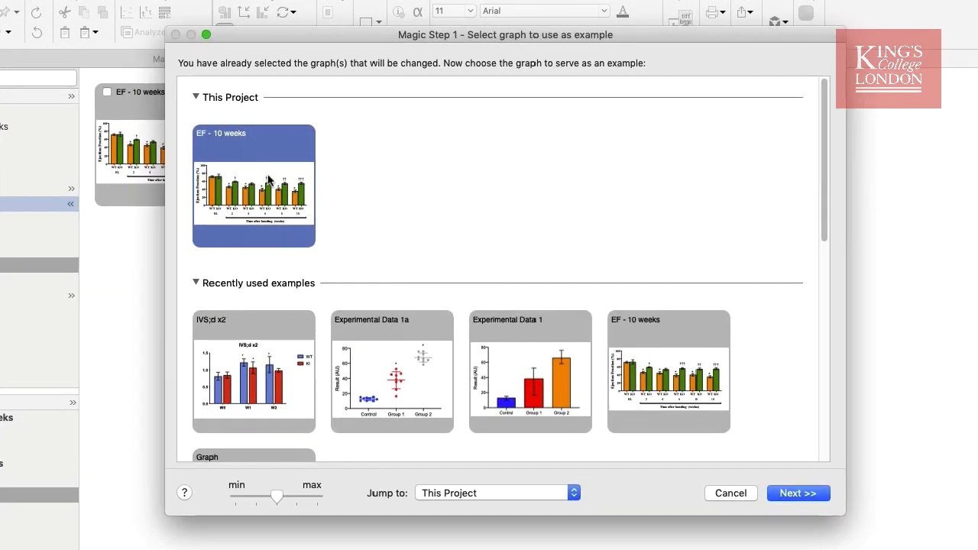
left_click(268, 179)
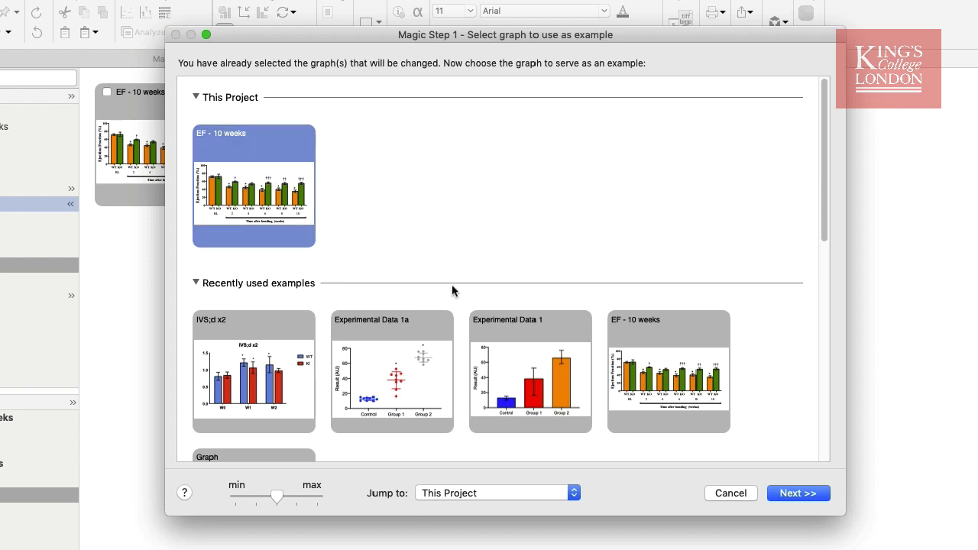
Step: Apply EF - 10 weeks' styling, excluding graph origin/appearance and axis range/ticks, to the three graphs
left_click(795, 494)
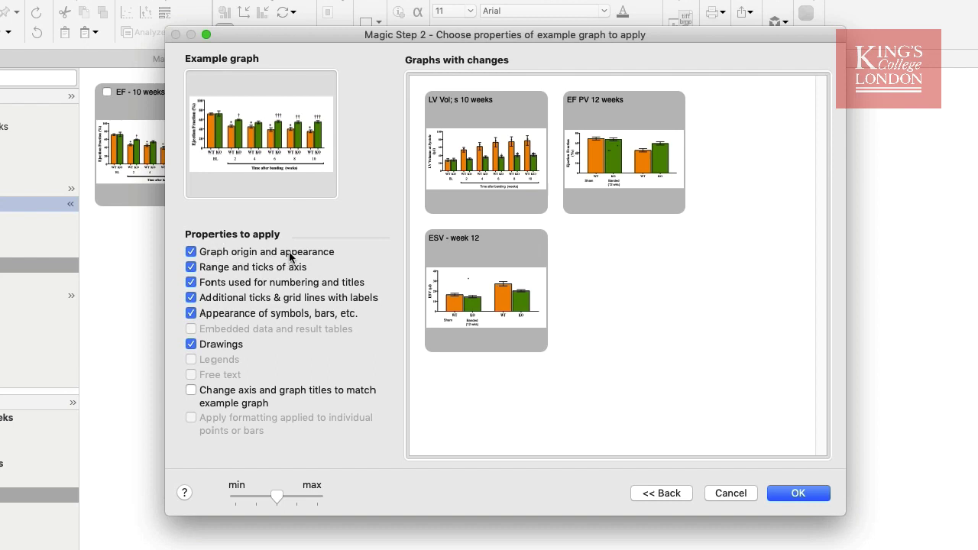
left_click(191, 252)
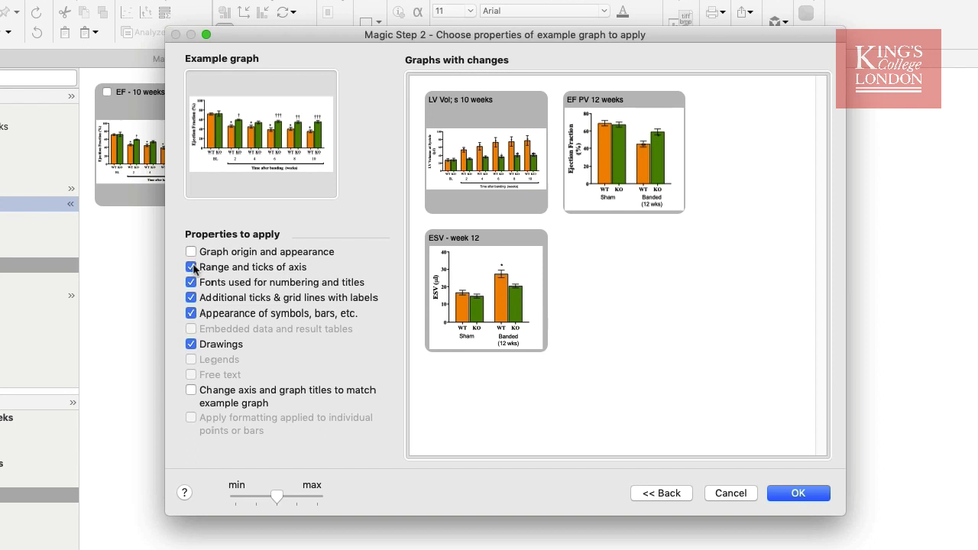
left_click(191, 267)
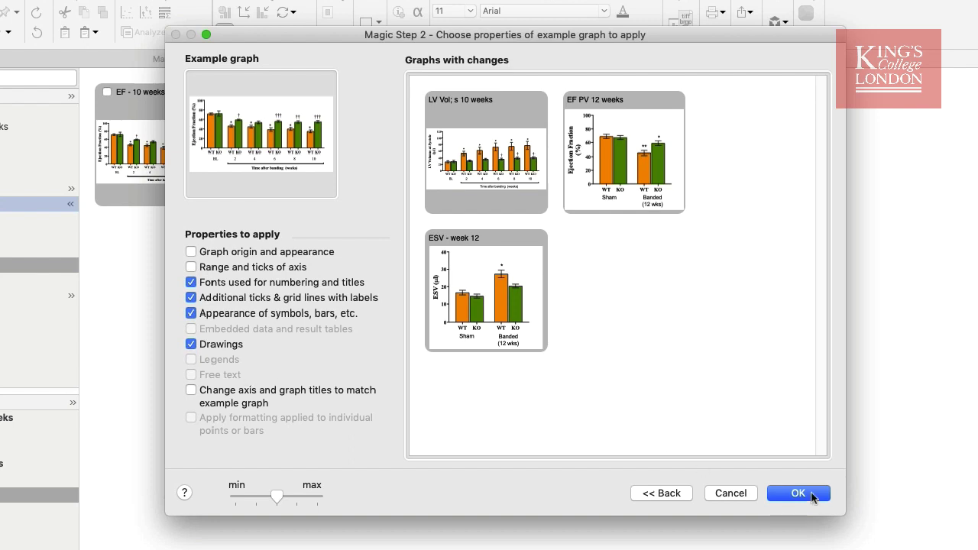
left_click(797, 493)
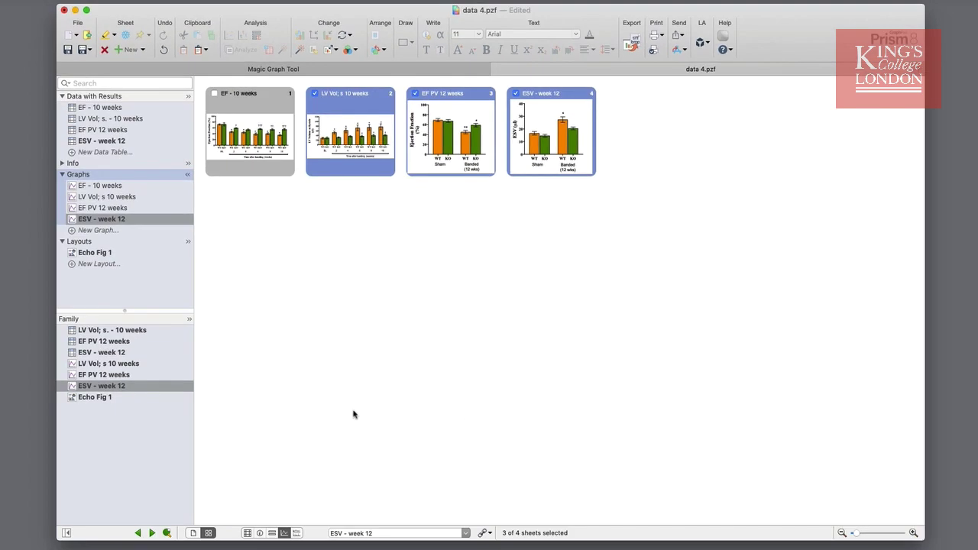
Step: Show the Echo Fig 1 layout with all four panels A–D in orange and green
left_click(88, 398)
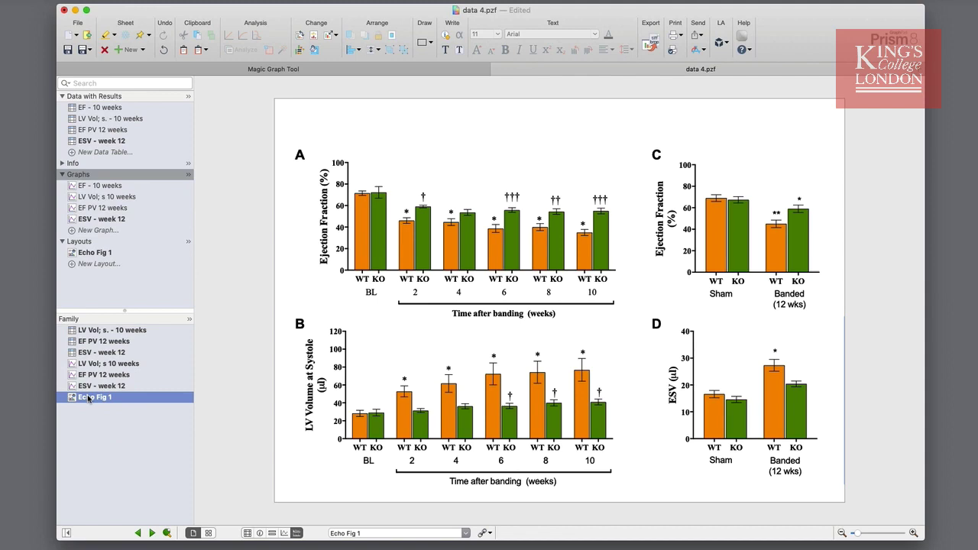